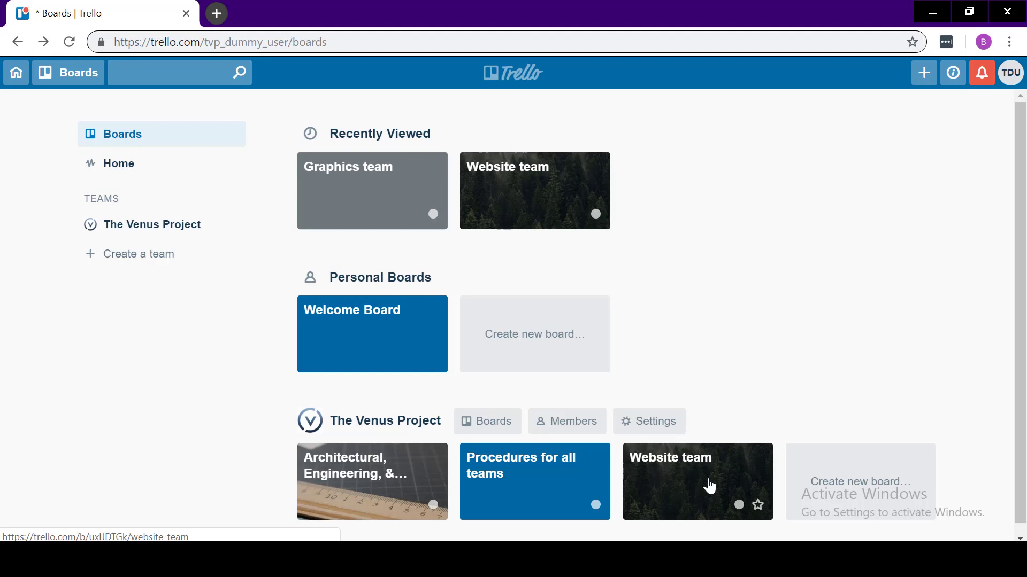
Open the Website team board from The Venus Project's full list of team boards.
{"action": "left_click", "coordinate": [492, 437]}
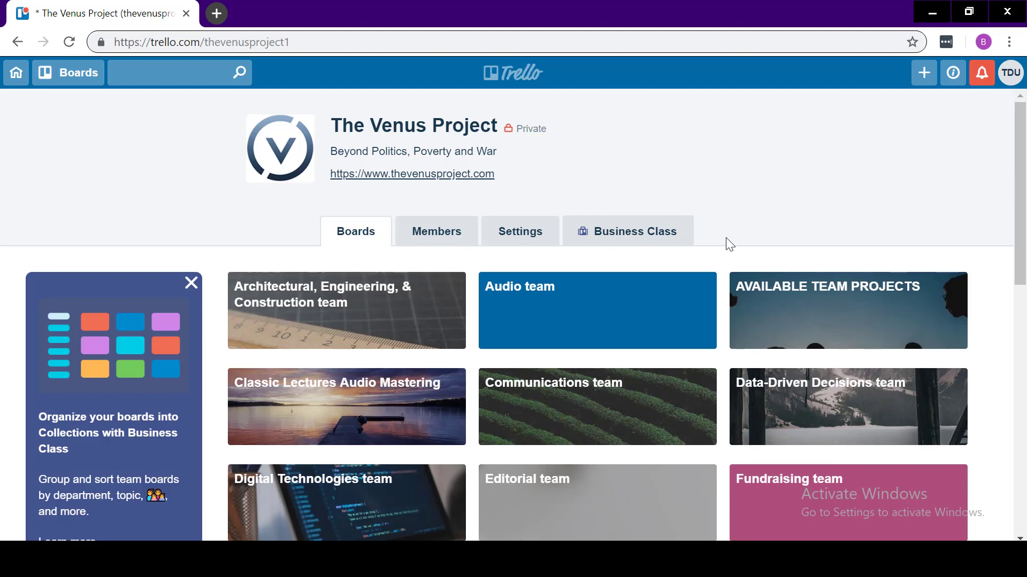
{"action": "left_click_drag", "start_coordinate": [1020, 182], "coordinate": [1022, 433]}
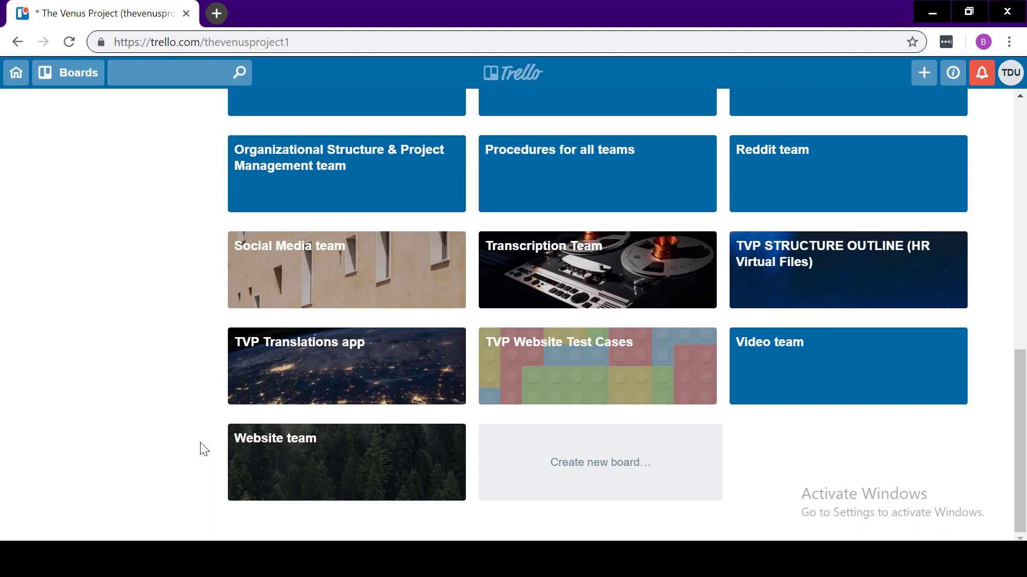
{"action": "left_click", "coordinate": [317, 463]}
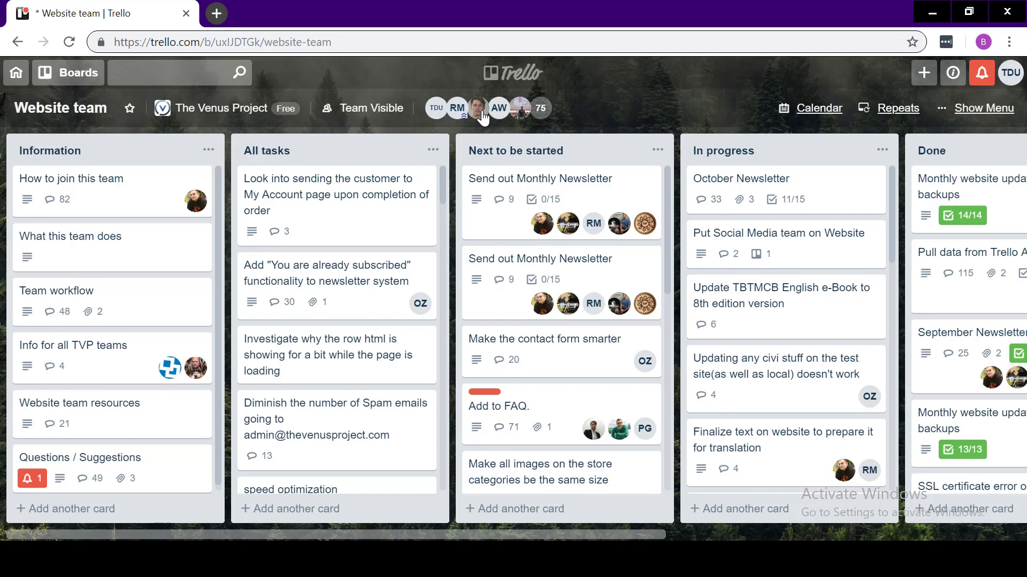
Look through the full list of board members and the board's lists from Information to Storage.
{"action": "left_click", "coordinate": [541, 109]}
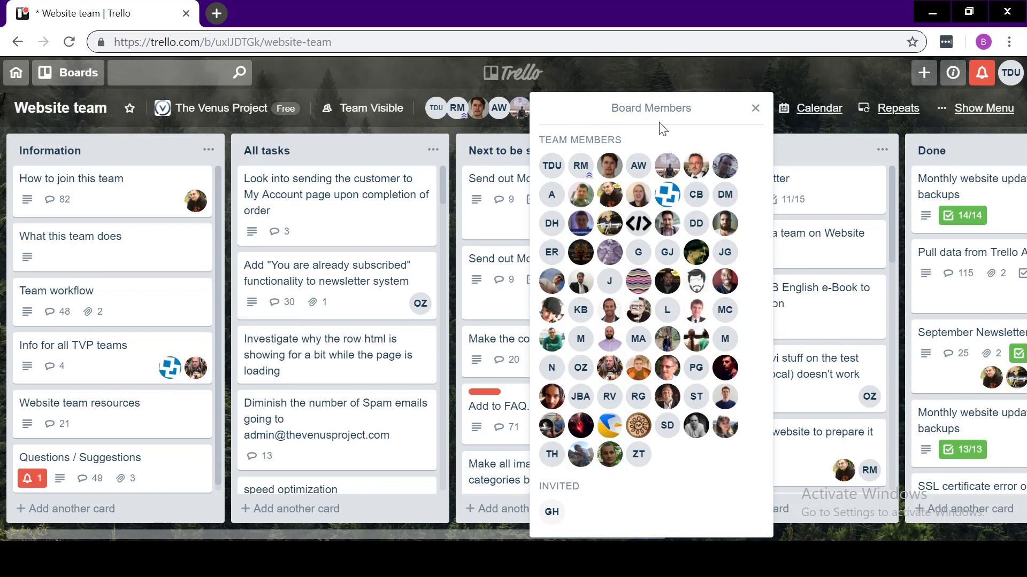
{"action": "left_click", "coordinate": [755, 108]}
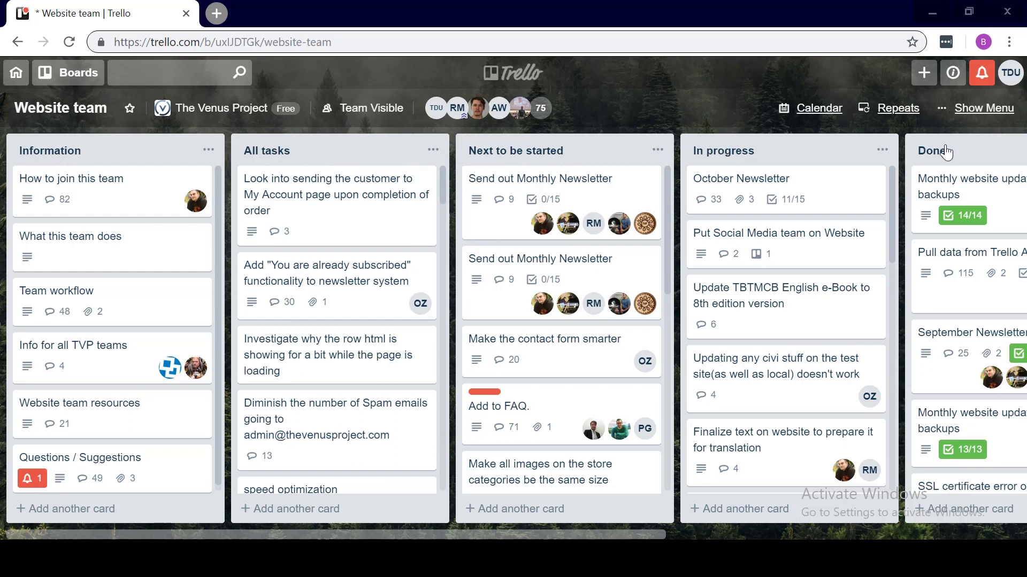
{"action": "left_click_drag", "start_coordinate": [630, 533], "coordinate": [939, 537]}
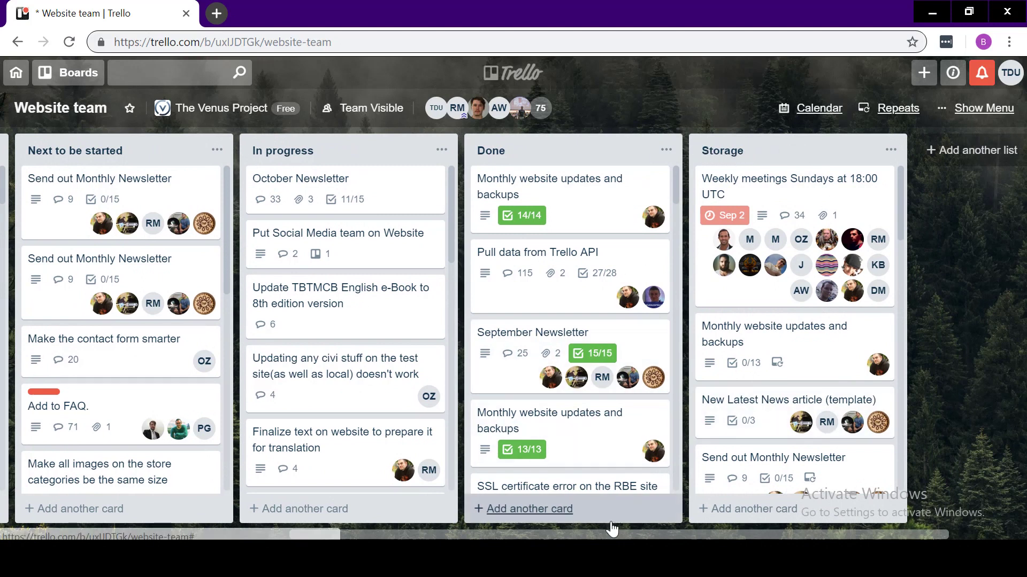
{"action": "left_click_drag", "start_coordinate": [606, 539], "coordinate": [593, 537]}
{"action": "left_click_drag", "start_coordinate": [567, 536], "coordinate": [316, 536]}
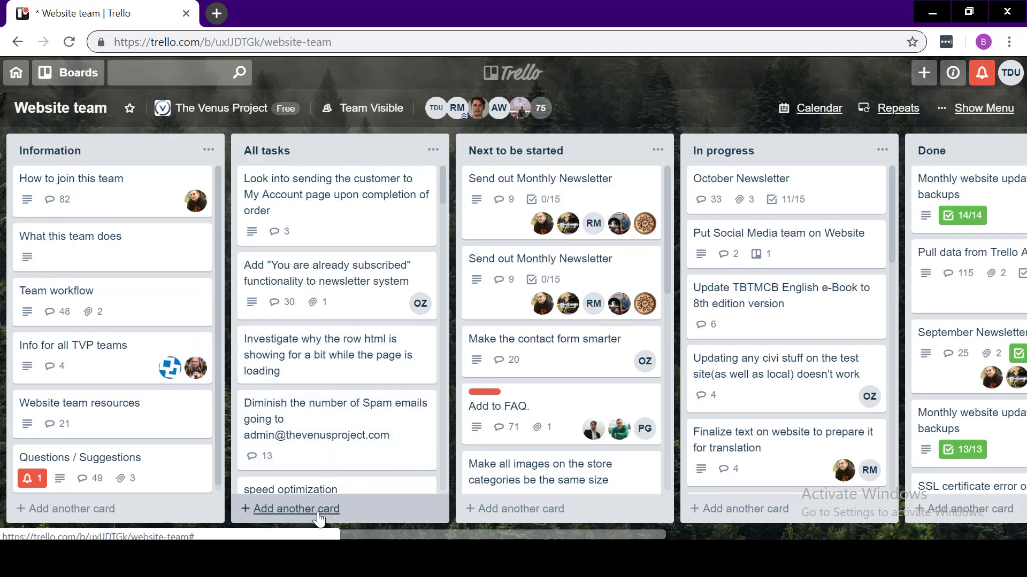
Add a card titled "Some task" to the end of the All tasks list.
{"action": "left_click", "coordinate": [298, 513]}
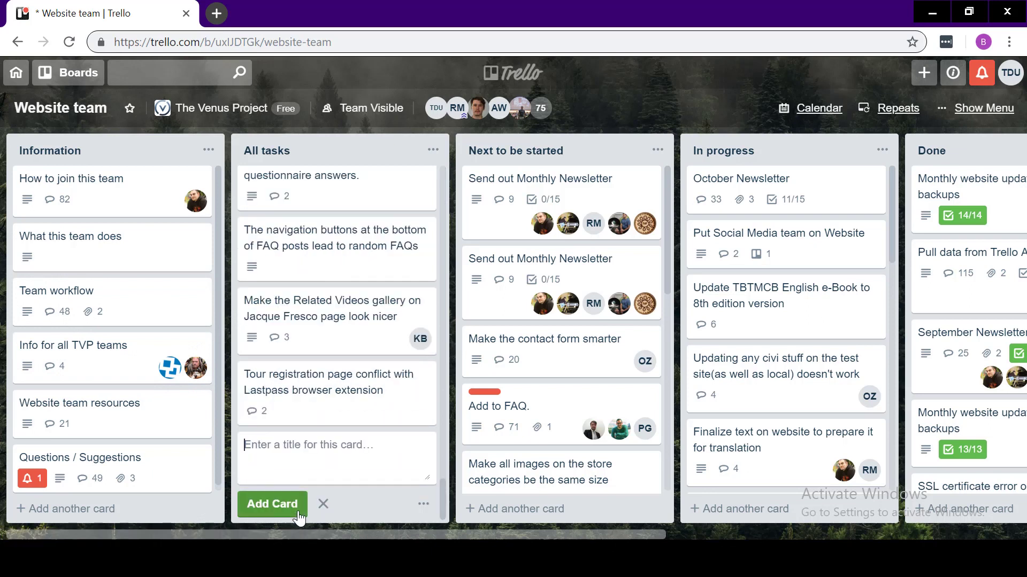
{"action": "type", "text": "Some task"}
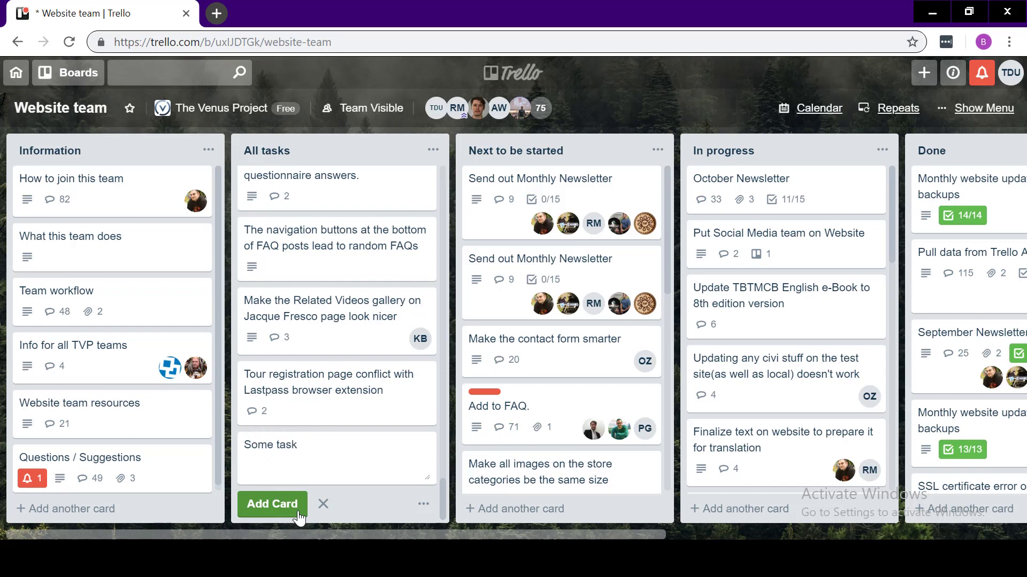
{"action": "left_click", "coordinate": [299, 517]}
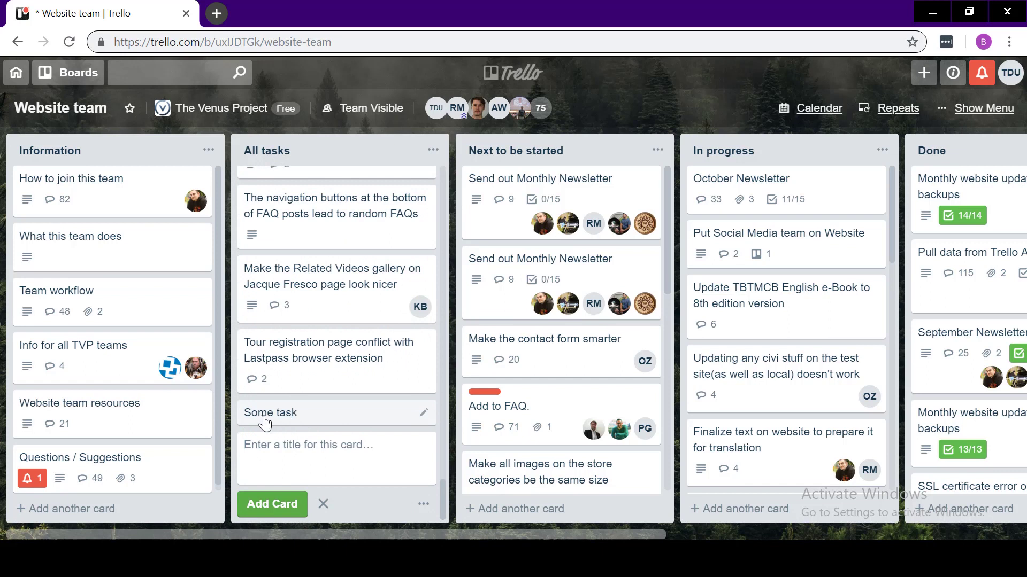
Give the Some task card the description "This is a more detailed description of my task." and save it.
{"action": "left_click", "coordinate": [304, 425]}
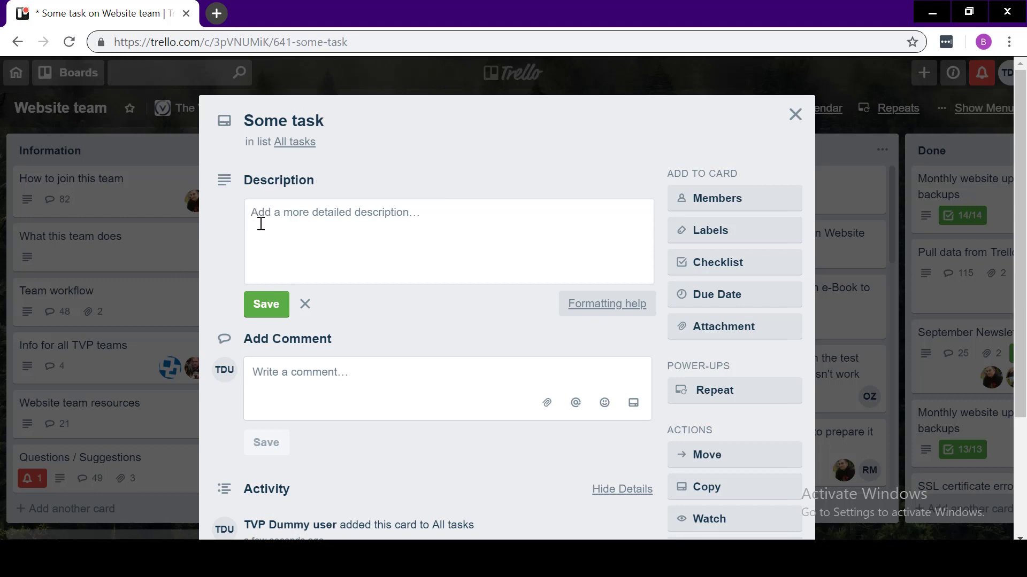
{"action": "left_click", "coordinate": [314, 244]}
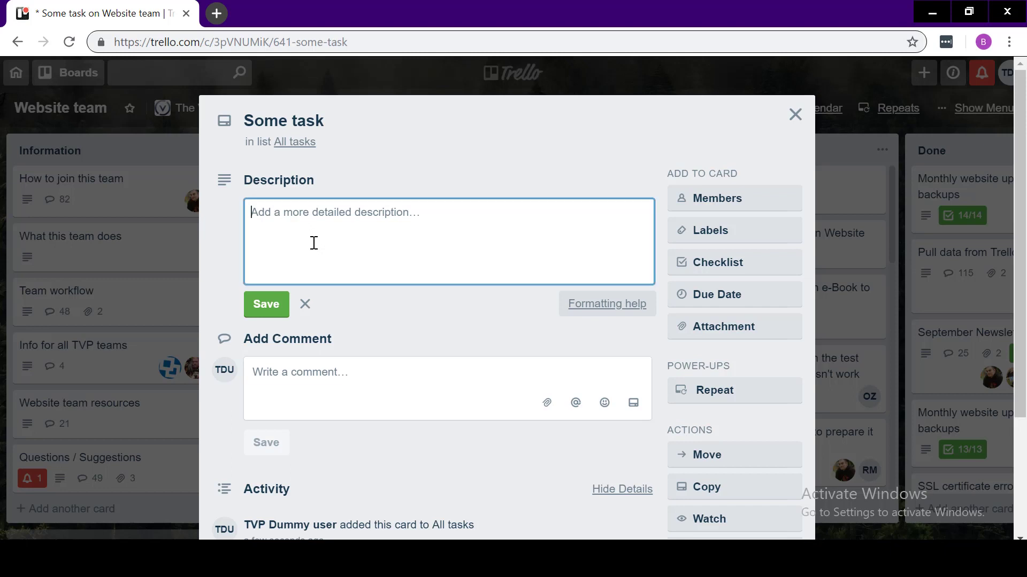
{"action": "type", "text": "This is a more d"}
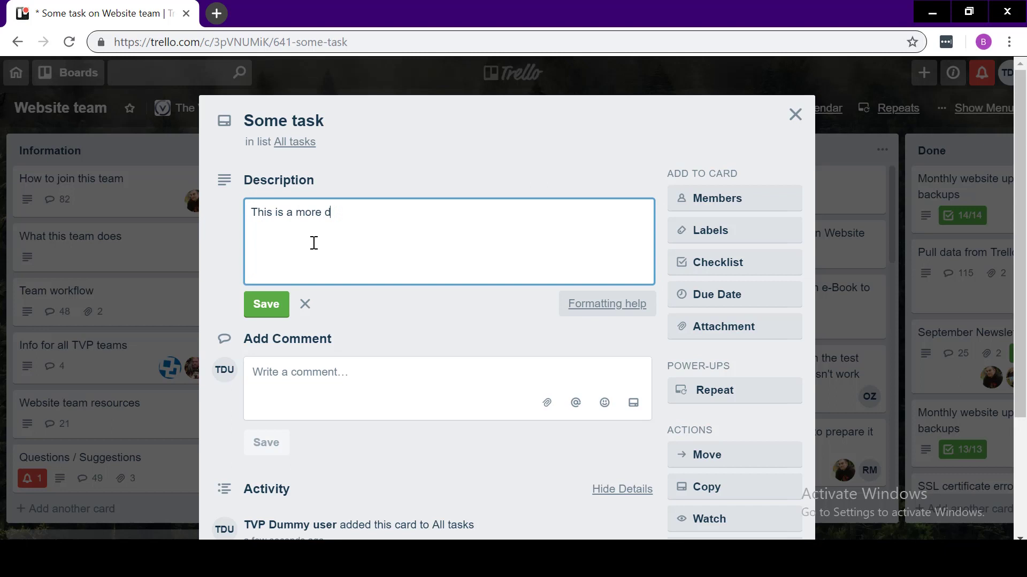
{"action": "type", "text": "etailed description o"}
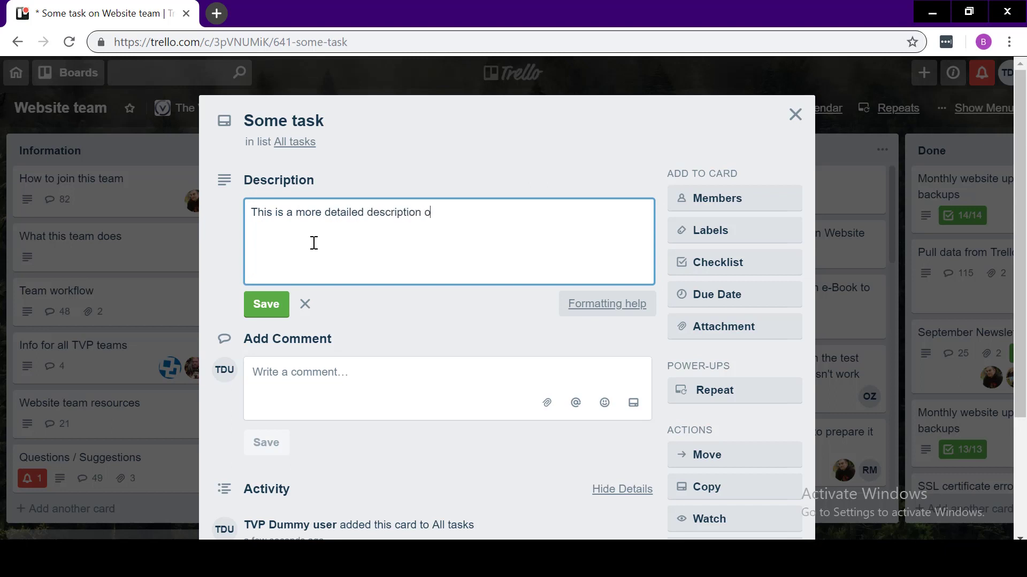
{"action": "type", "text": "f my task."}
{"action": "left_click", "coordinate": [266, 305]}
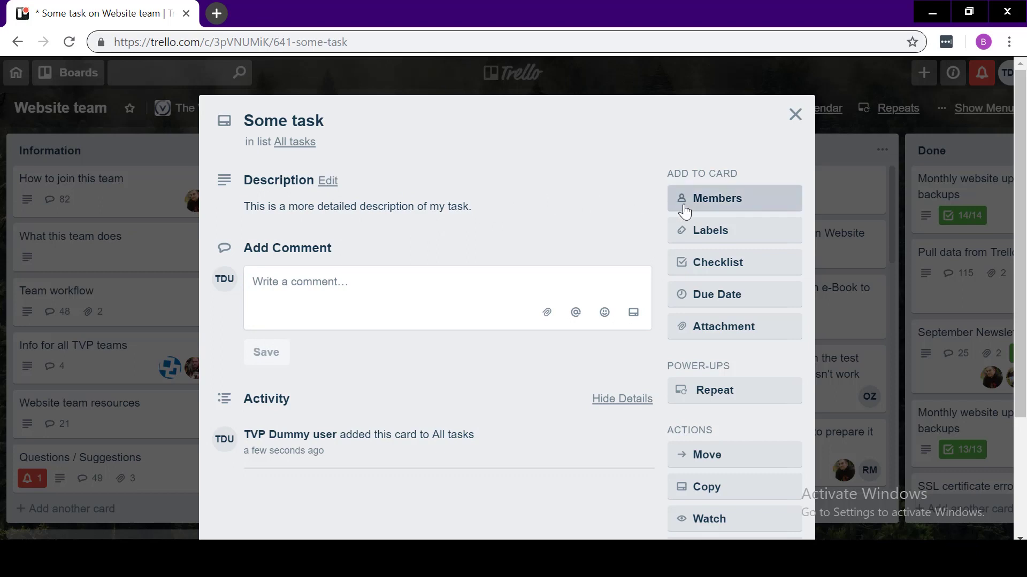
Assign the signed-in TDU account to the Some task card as a member.
{"action": "left_click", "coordinate": [763, 206]}
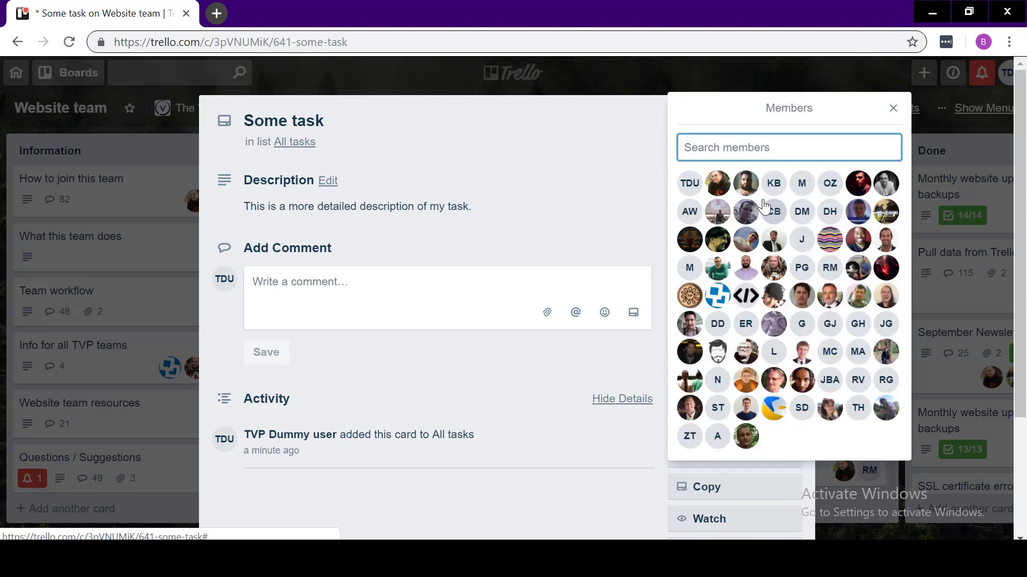
{"action": "left_click", "coordinate": [691, 187]}
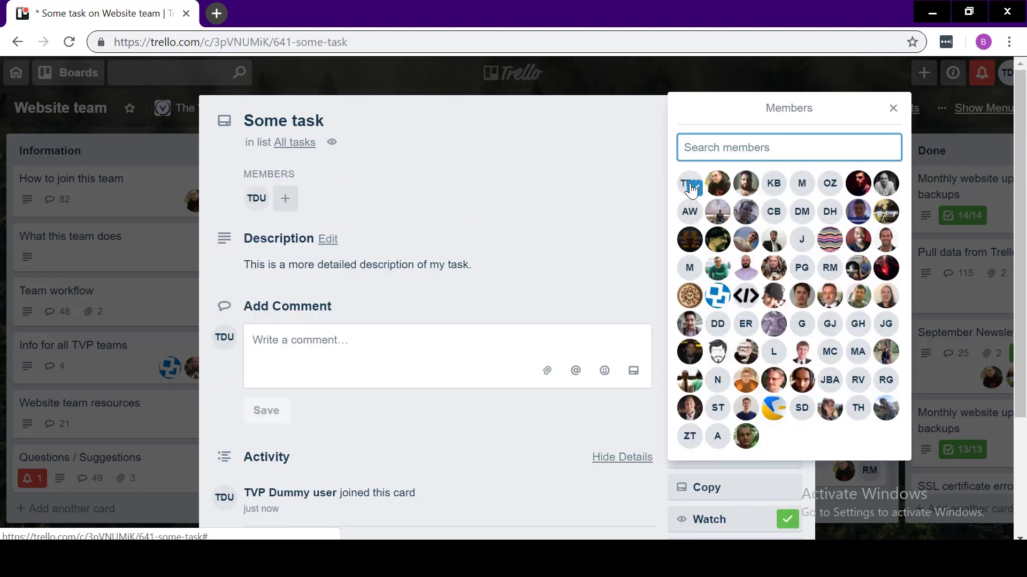
{"action": "left_click", "coordinate": [893, 119]}
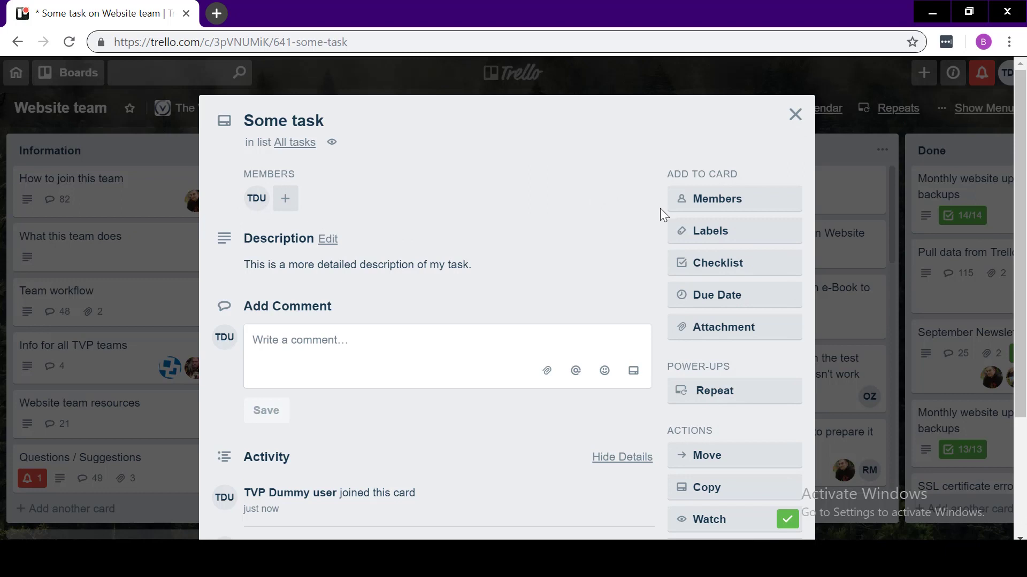
{"action": "left_click", "coordinate": [759, 277]}
{"action": "left_click", "coordinate": [895, 297]}
Post the comment "Here is my comment." on the Some task card.
{"action": "left_click", "coordinate": [353, 361]}
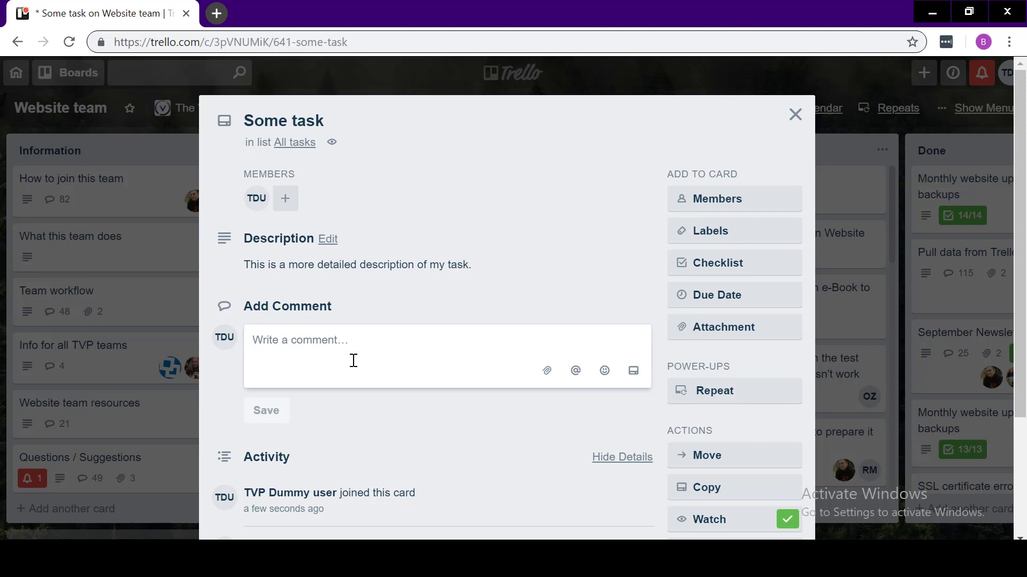
{"action": "type", "text": "Here is my comment."}
{"action": "left_click", "coordinate": [262, 420]}
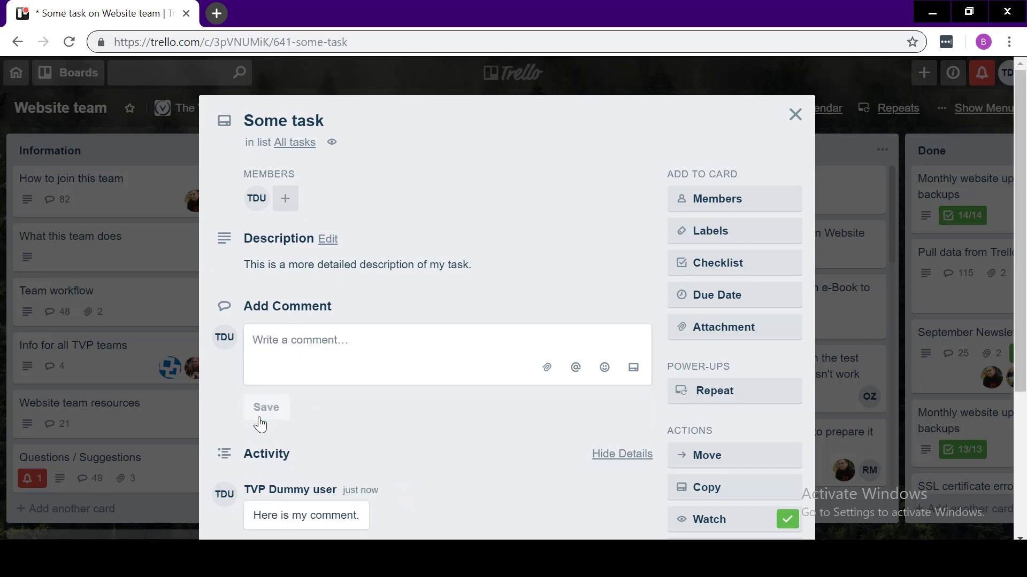
Post a second comment that mentions a board member and asks "Hey, can you help me with this task?".
{"action": "left_click_drag", "start_coordinate": [1020, 298], "coordinate": [1023, 432]}
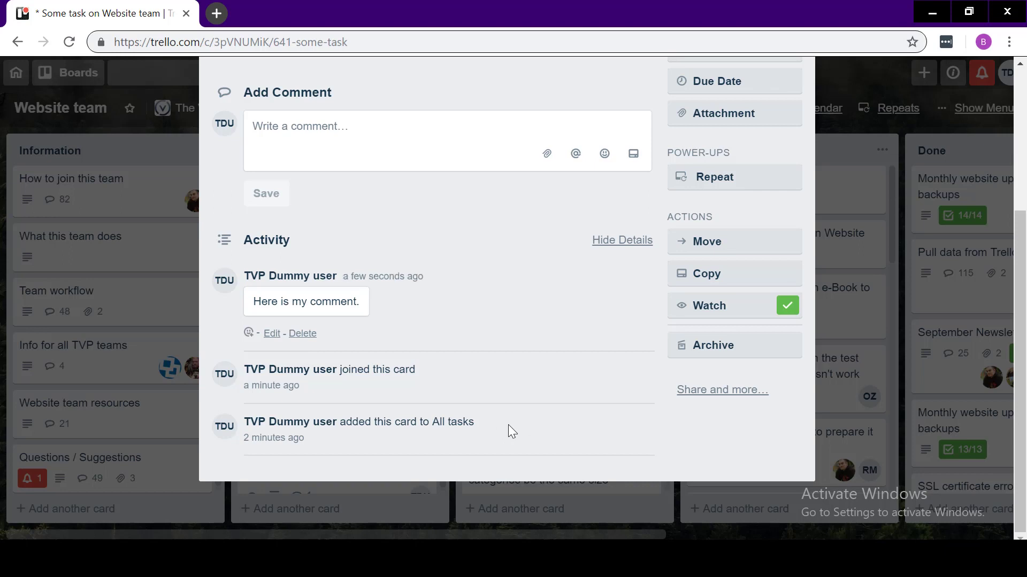
{"action": "left_click", "coordinate": [411, 152]}
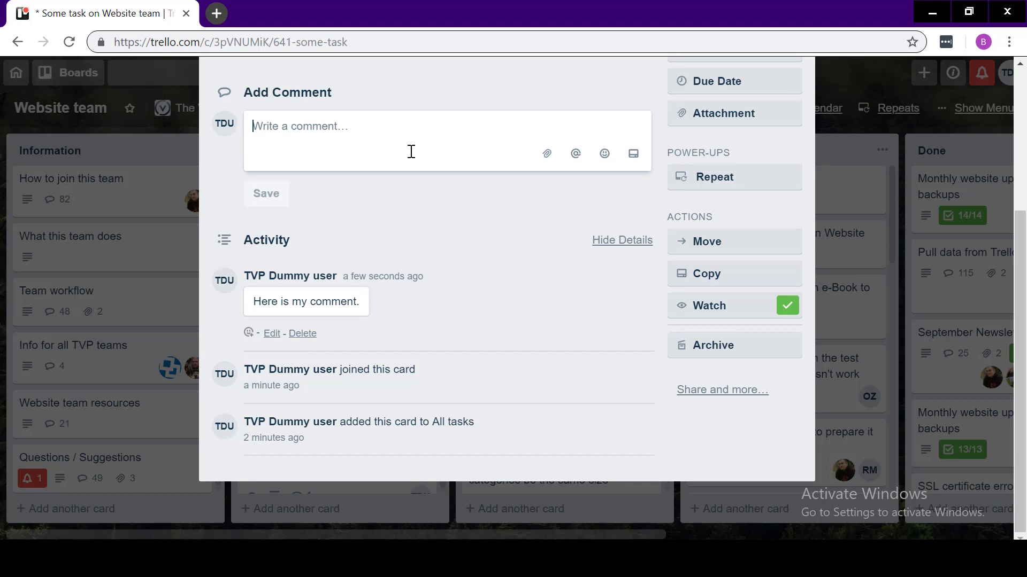
{"action": "type", "text": "@"}
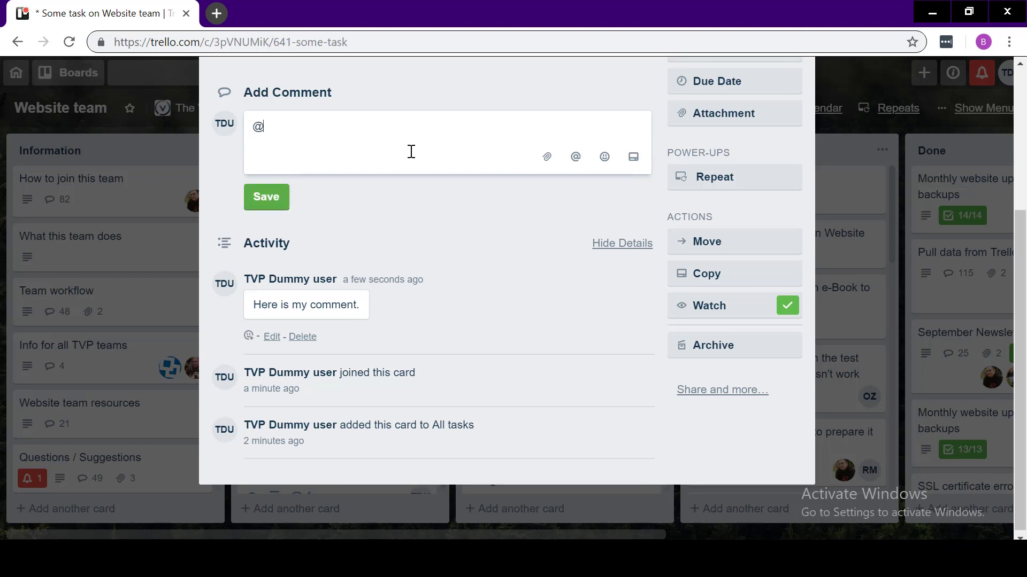
{"action": "type", "text": "bo"}
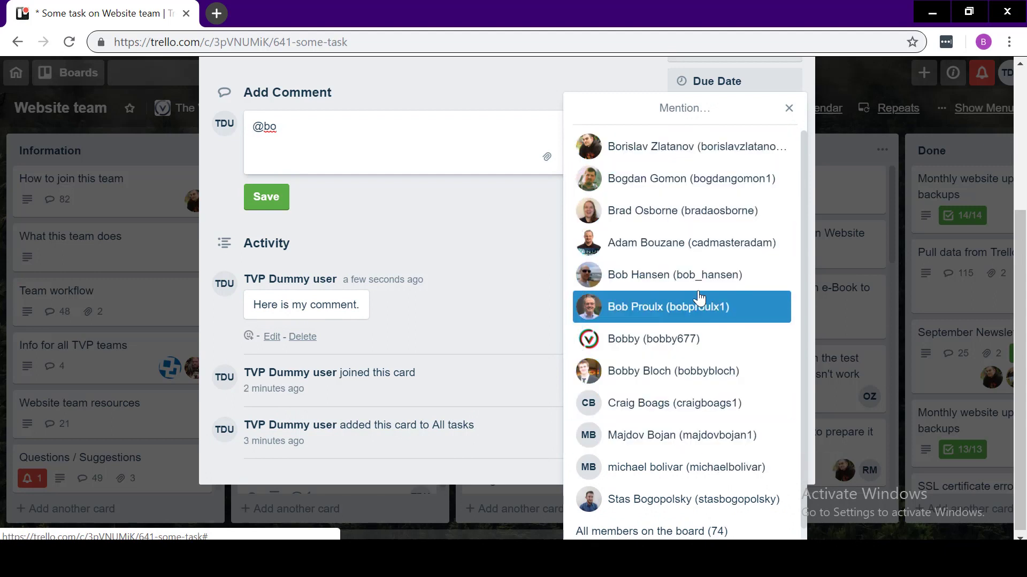
{"action": "left_click", "coordinate": [694, 157]}
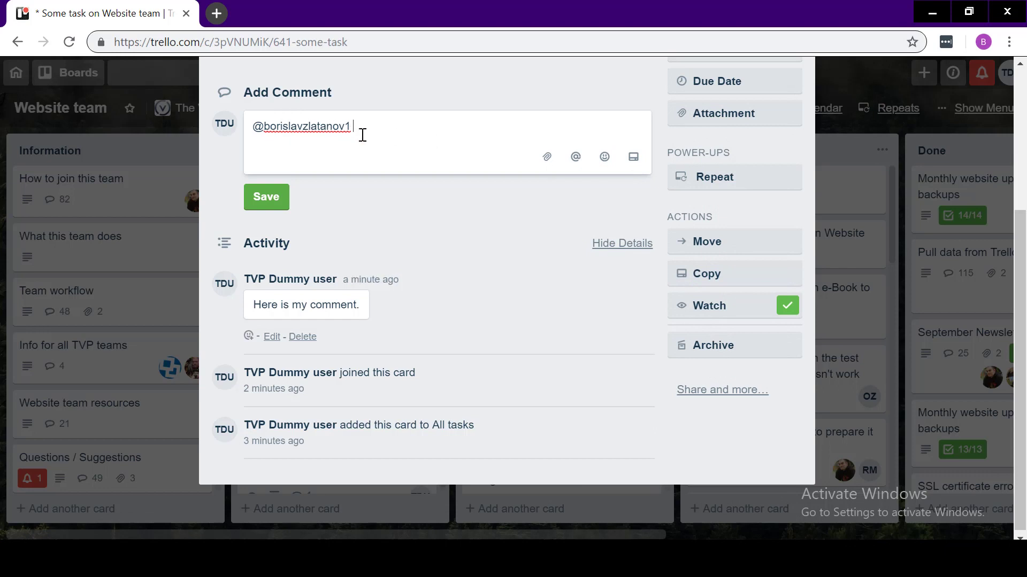
{"action": "type", "text": "Hey, can you help me with this task?"}
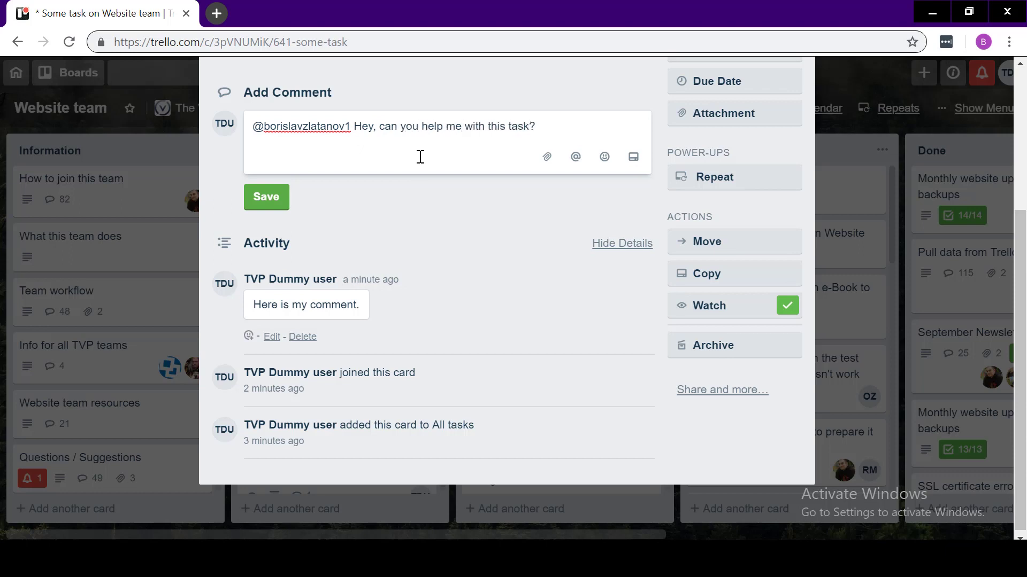
{"action": "left_click", "coordinate": [277, 203]}
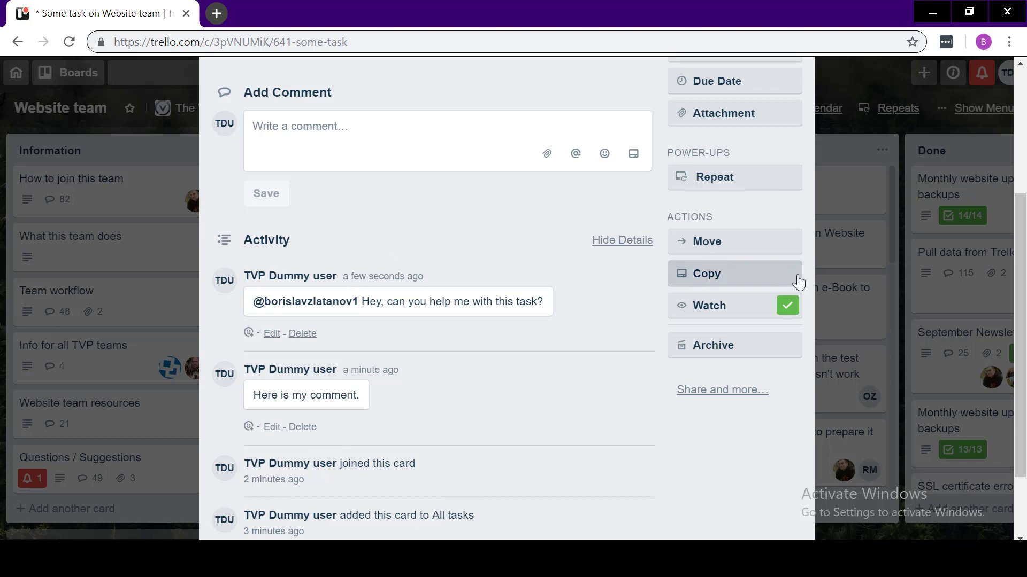
Close the card details and move Some task from All tasks to Next to be started, below "Make the contact form smarter".
{"action": "left_click_drag", "start_coordinate": [1020, 280], "coordinate": [1020, 135]}
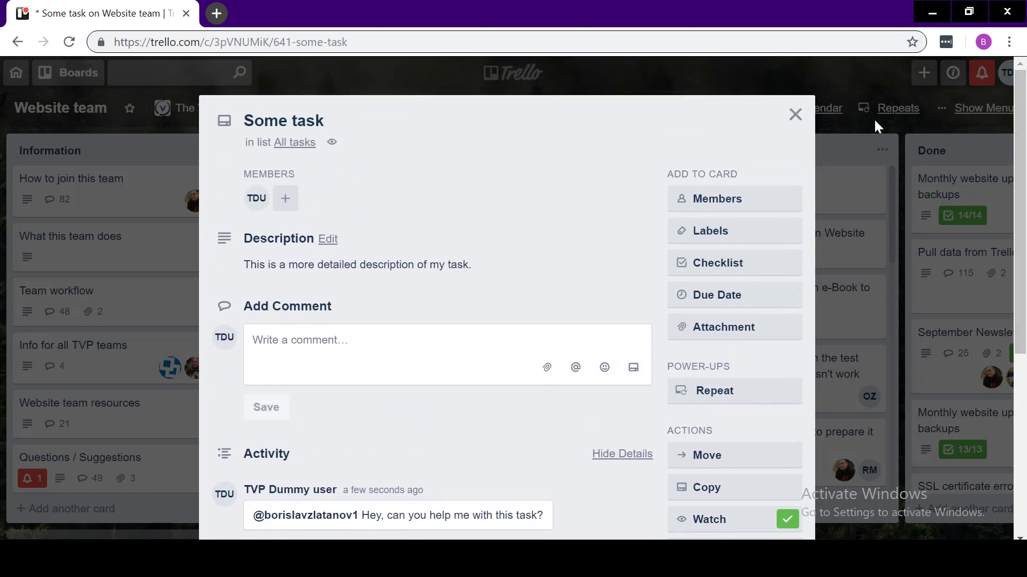
{"action": "left_click", "coordinate": [795, 115]}
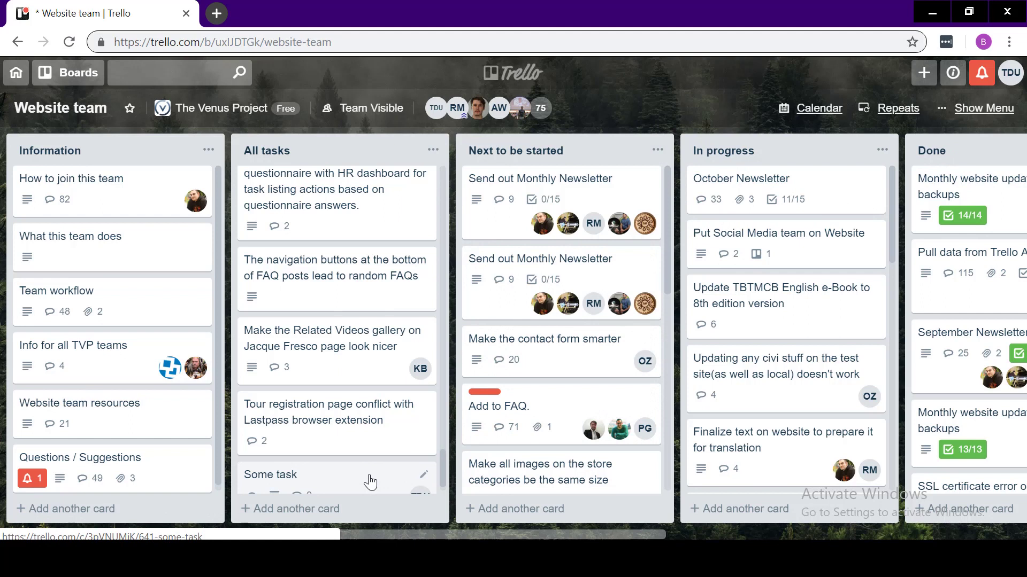
{"action": "scroll", "coordinate": [371, 482], "scroll_direction": "down", "scroll_amount": 1}
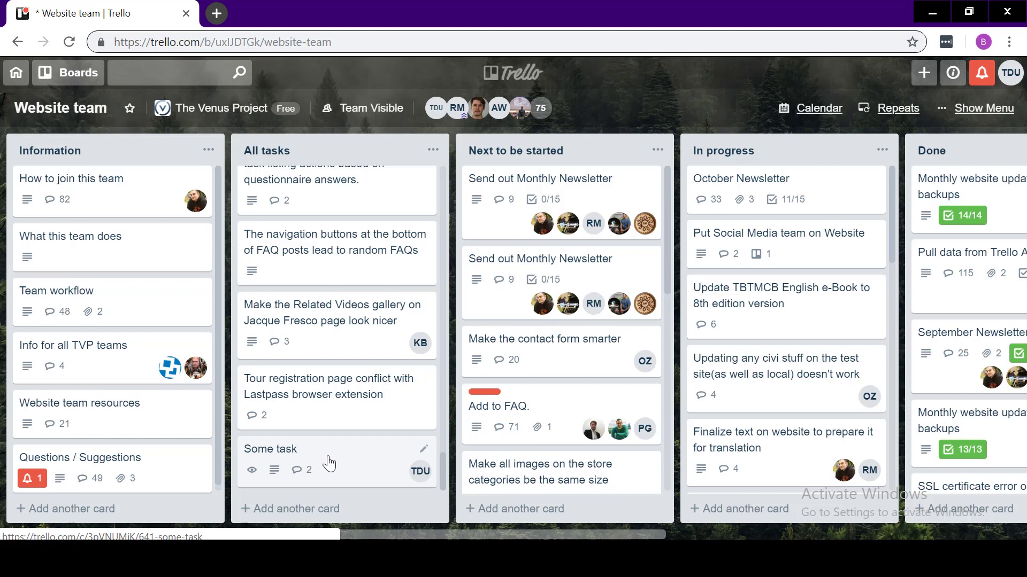
{"action": "left_click_drag", "start_coordinate": [334, 451], "coordinate": [530, 397]}
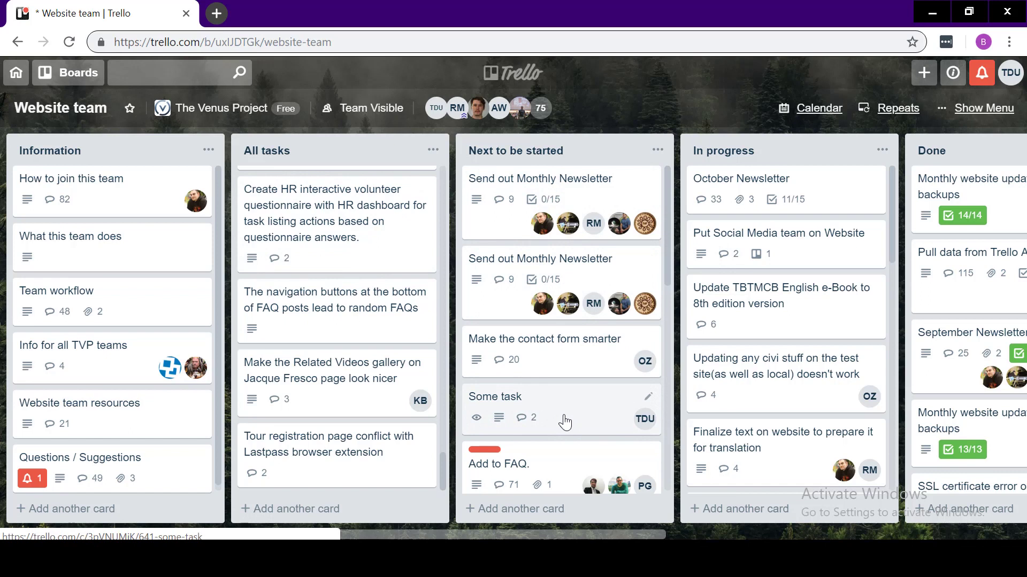
Move the Some task card to In progress and from there to the beginning of the Done list.
{"action": "left_click_drag", "start_coordinate": [557, 419], "coordinate": [730, 376]}
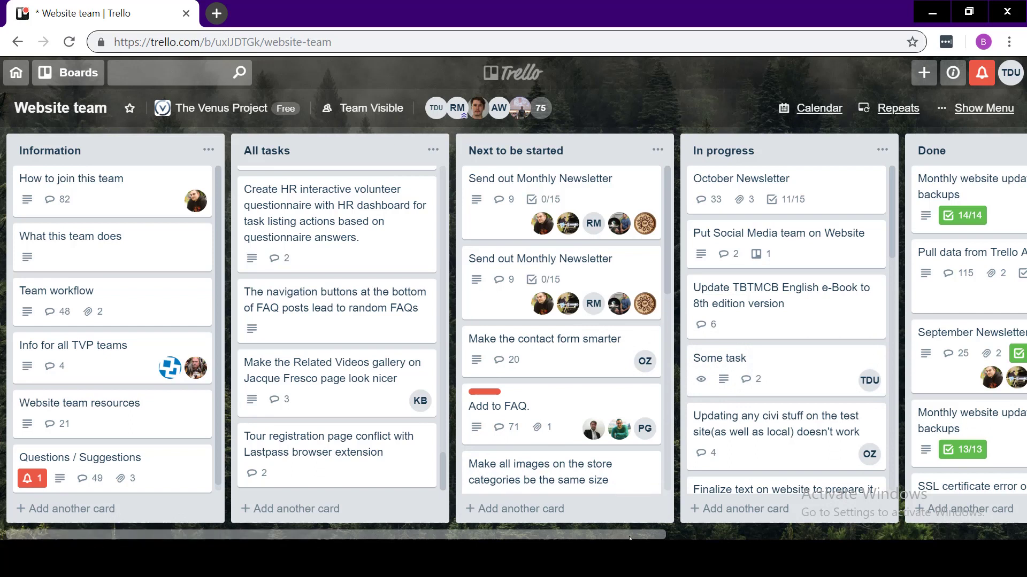
{"action": "left_click_drag", "start_coordinate": [629, 537], "coordinate": [848, 539]}
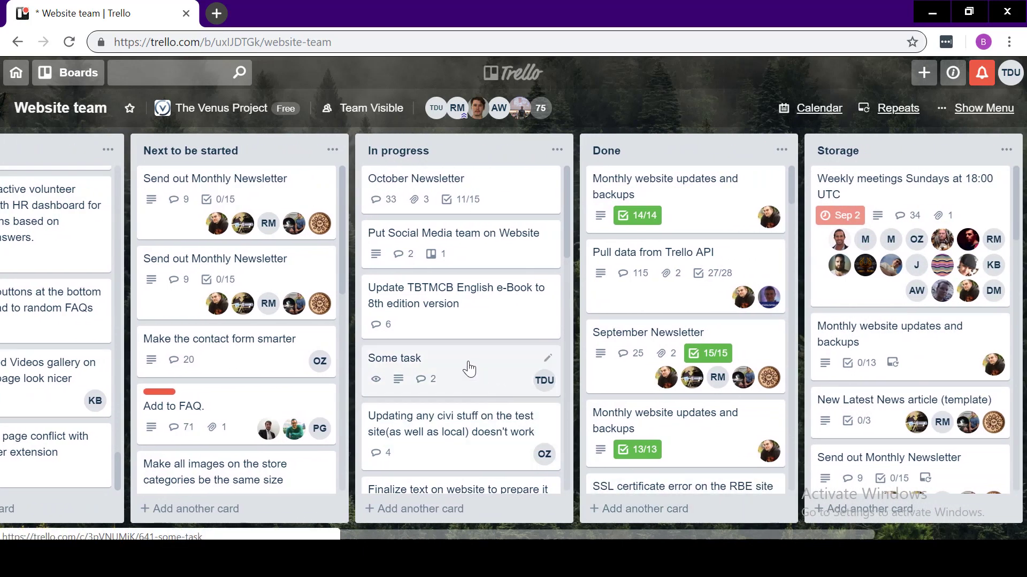
{"action": "left_click_drag", "start_coordinate": [479, 355], "coordinate": [652, 185]}
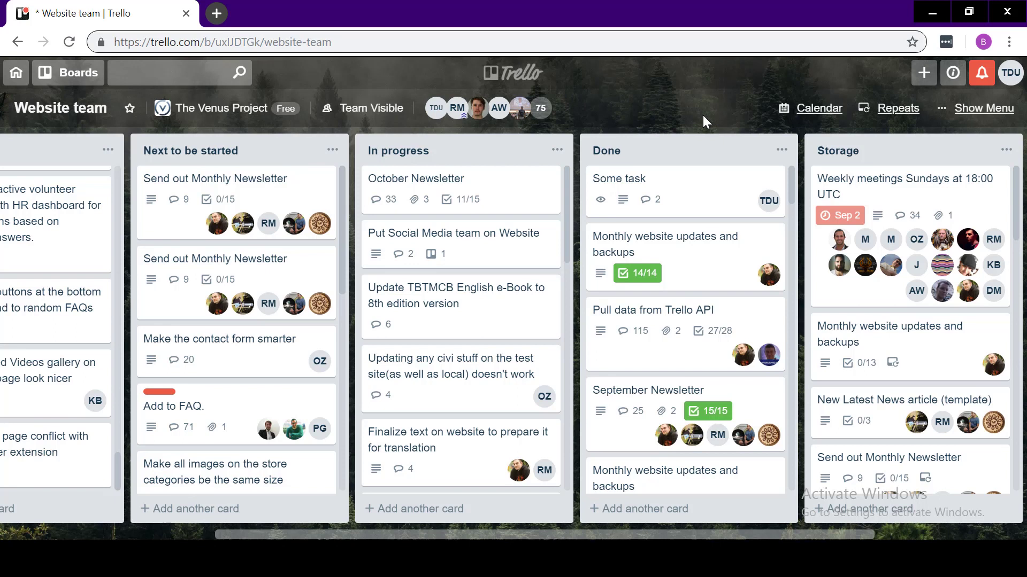
Review the Website team board's activity history down to yesterday's entries and close the board menu.
{"action": "left_click", "coordinate": [986, 108]}
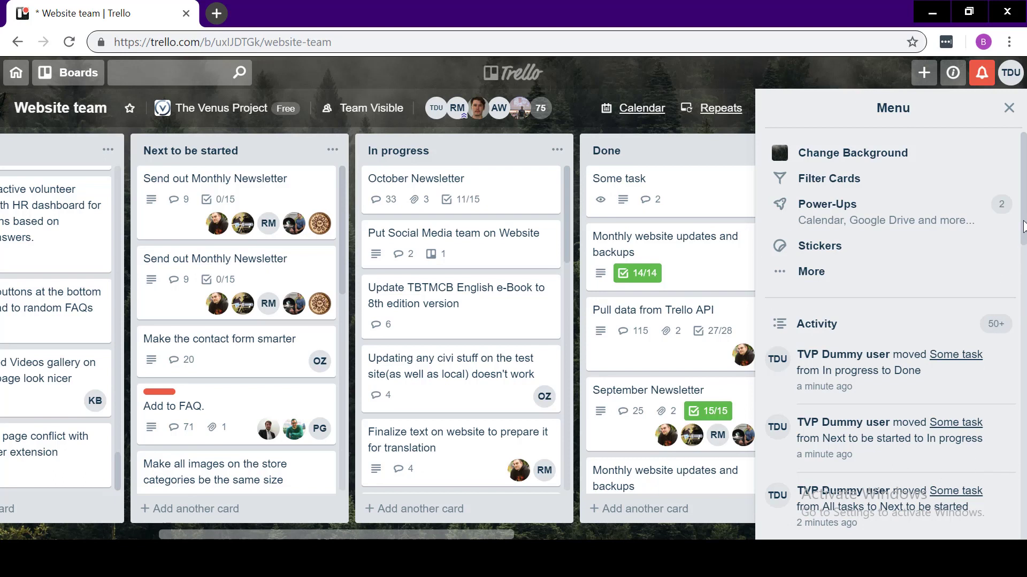
{"action": "left_click_drag", "start_coordinate": [1022, 228], "coordinate": [1025, 473]}
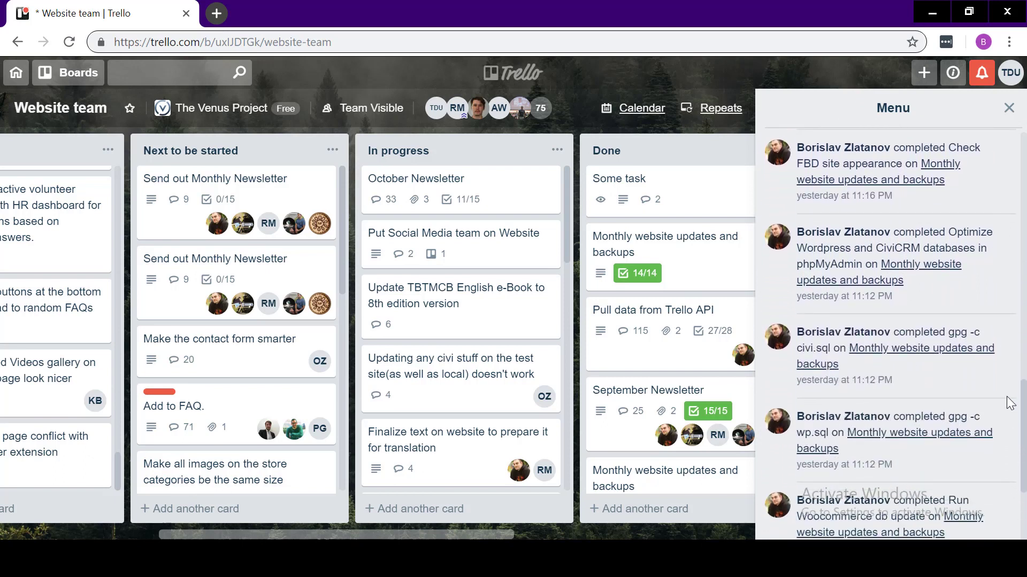
{"action": "left_click", "coordinate": [1009, 107]}
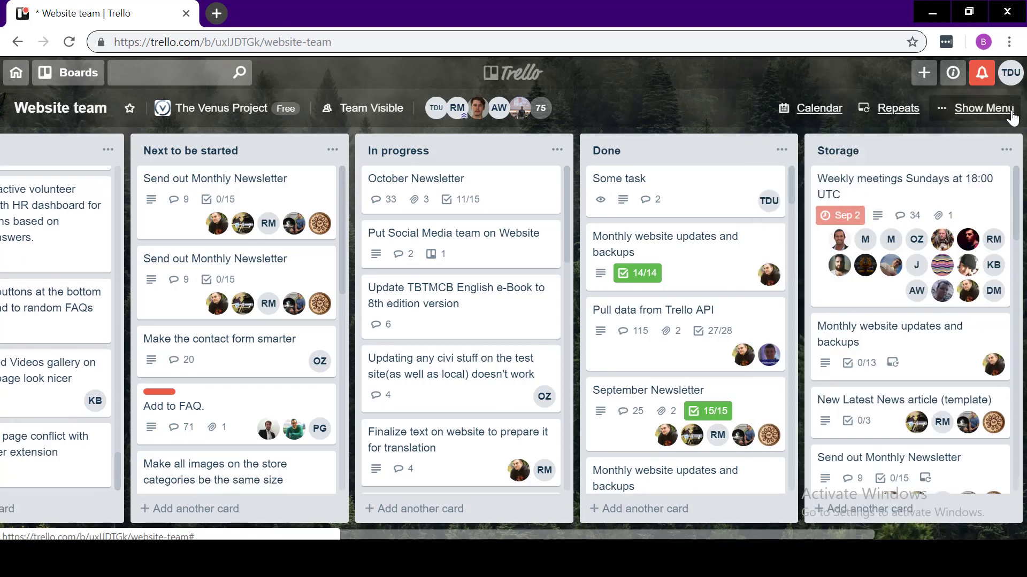
Follow The Venus Project teams overview link in the Info for all TVP teams card and open the Graphics team board.
{"action": "left_click_drag", "start_coordinate": [613, 537], "coordinate": [270, 534]}
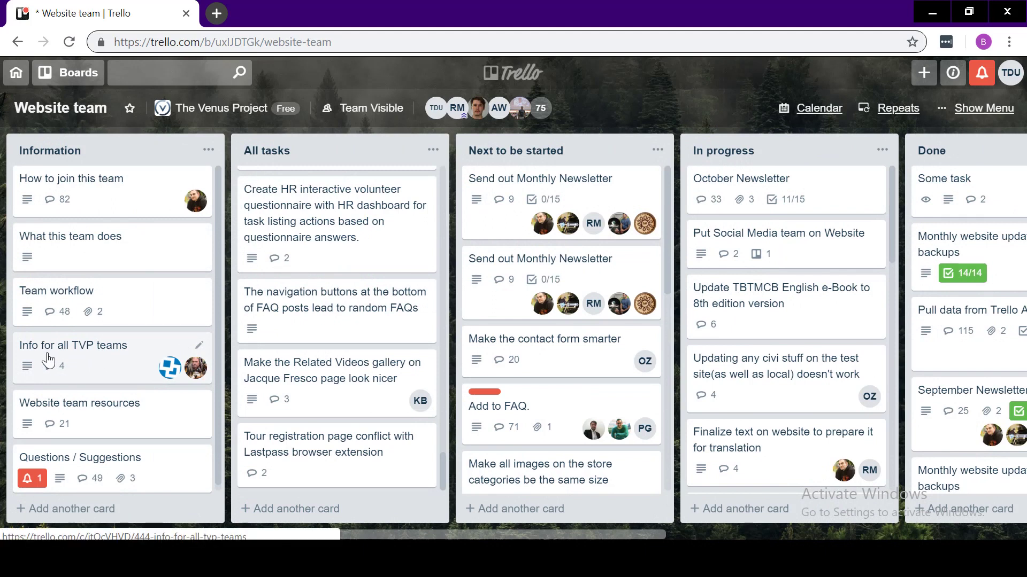
{"action": "left_click", "coordinate": [85, 366]}
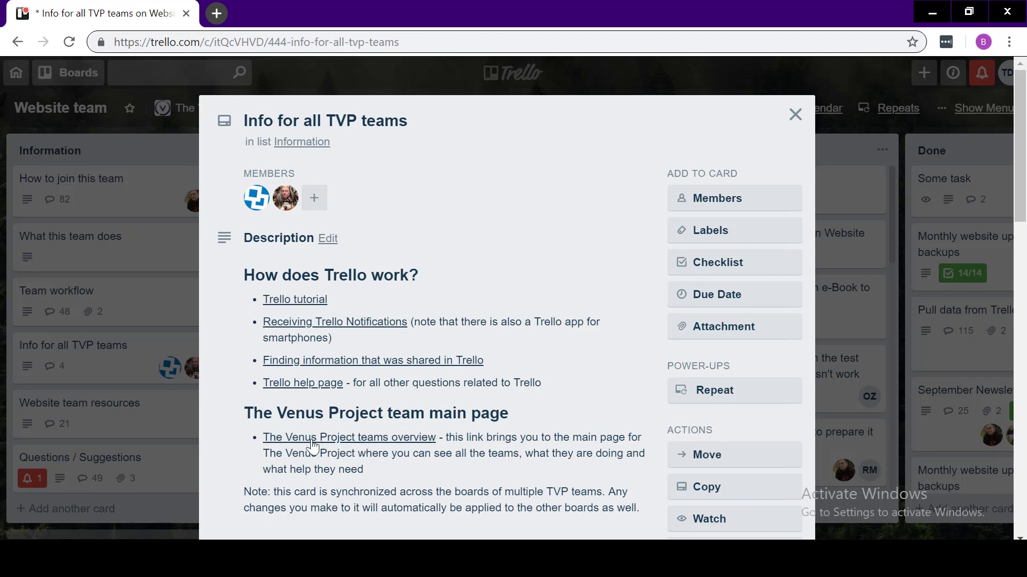
{"action": "left_click", "coordinate": [422, 444]}
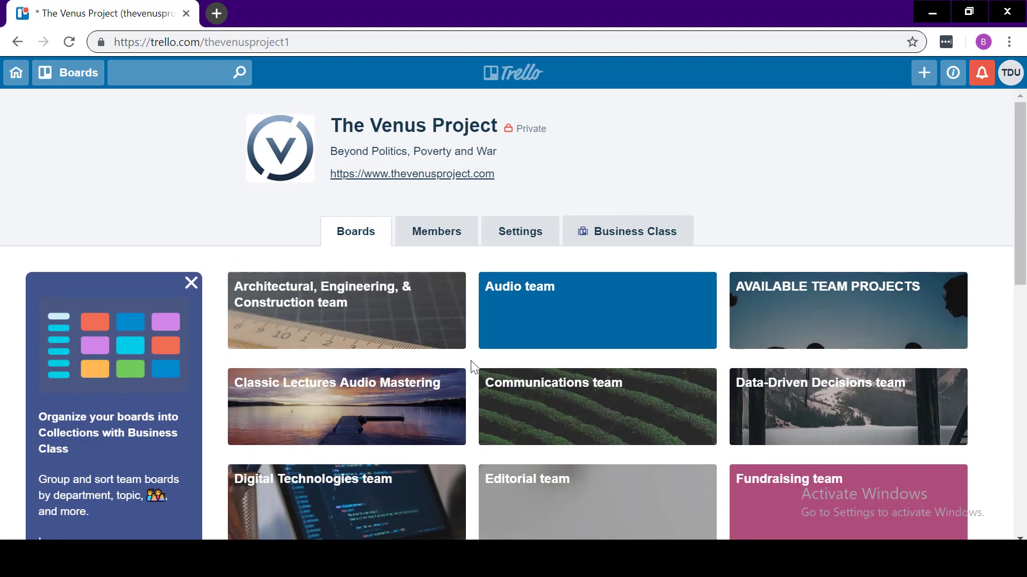
{"action": "left_click_drag", "start_coordinate": [1020, 212], "coordinate": [1019, 377]}
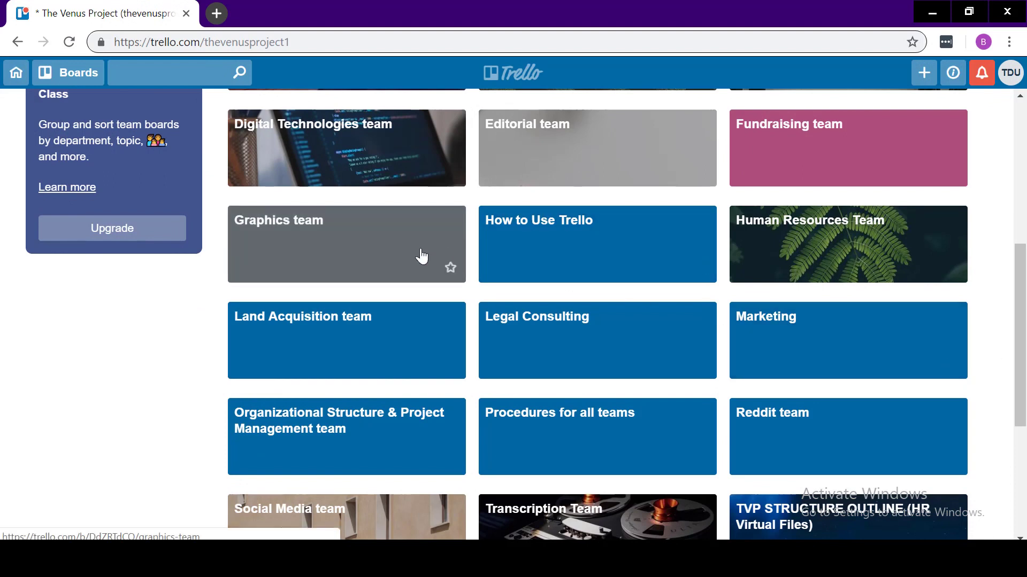
{"action": "left_click", "coordinate": [354, 259]}
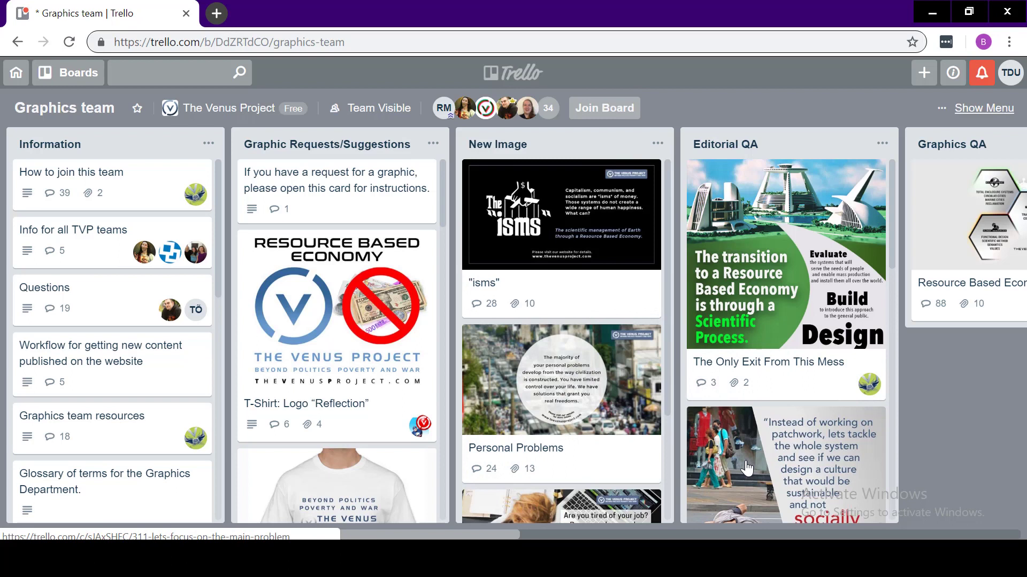
Examine the Graphics team's workflow lists from New Image through Done, and read the How to join this team card before closing it.
{"action": "left_click_drag", "start_coordinate": [666, 378], "coordinate": [670, 483]}
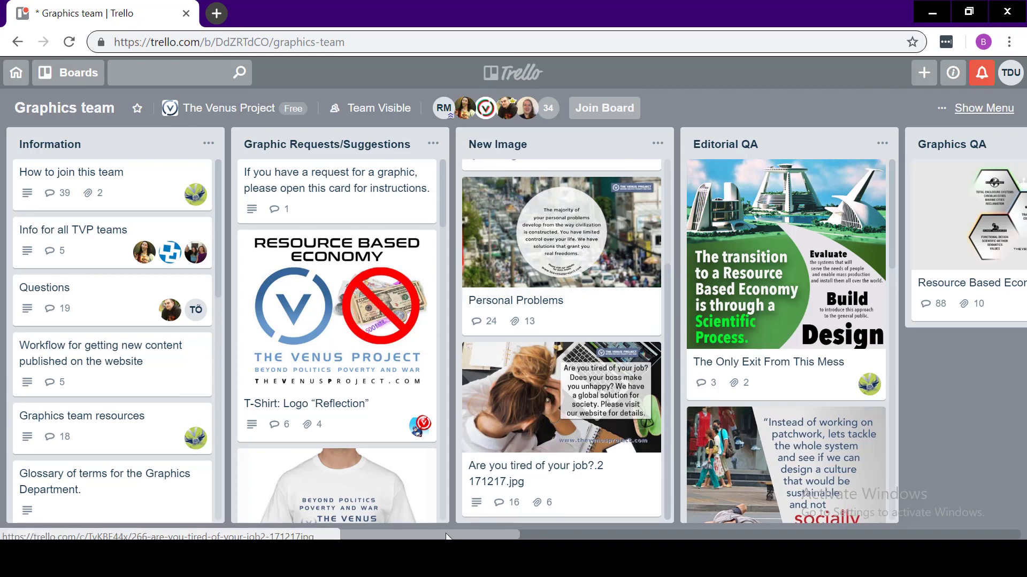
{"action": "left_click_drag", "start_coordinate": [463, 538], "coordinate": [854, 539]}
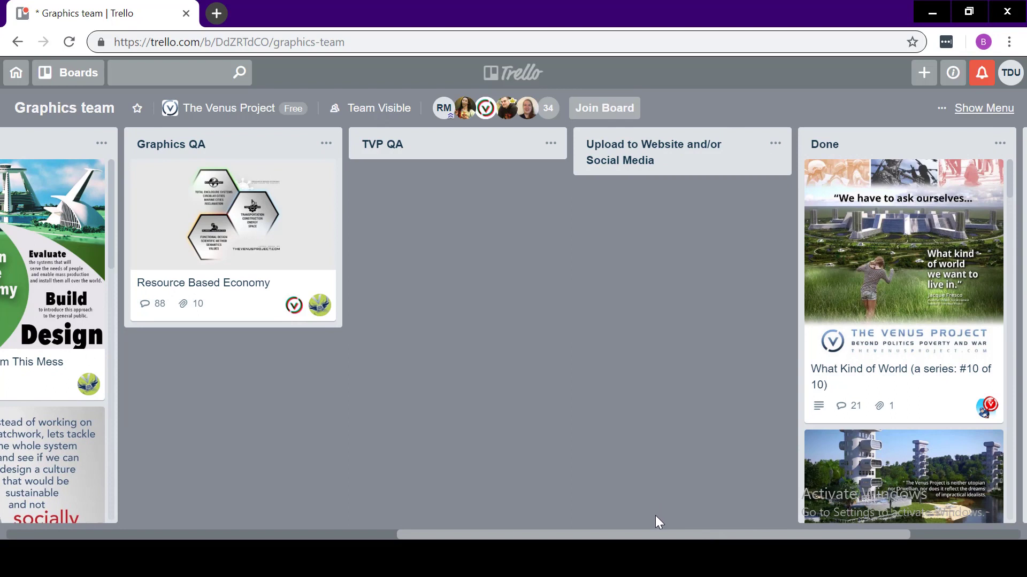
{"action": "left_click_drag", "start_coordinate": [657, 538], "coordinate": [249, 513]}
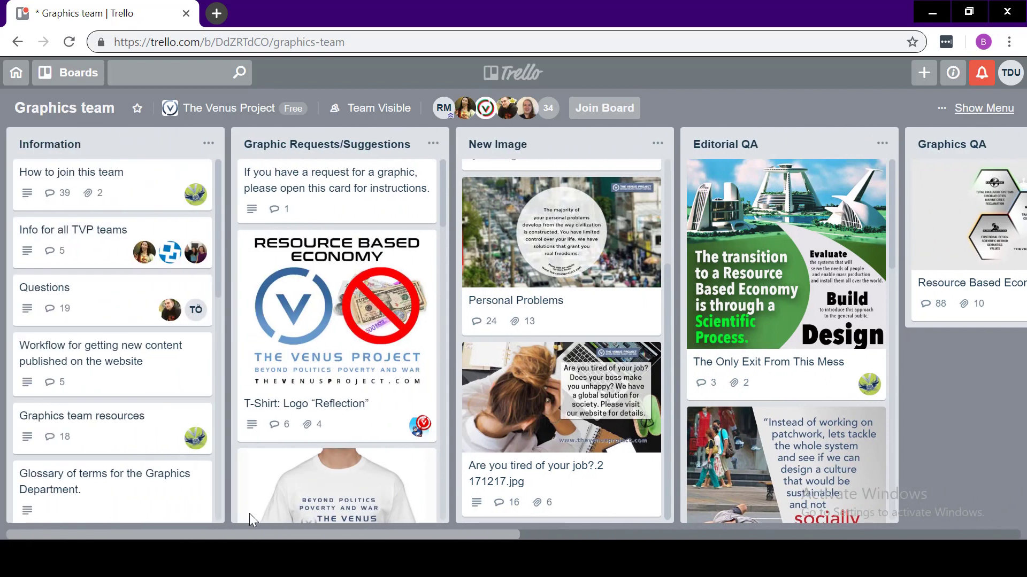
{"action": "left_click", "coordinate": [129, 196]}
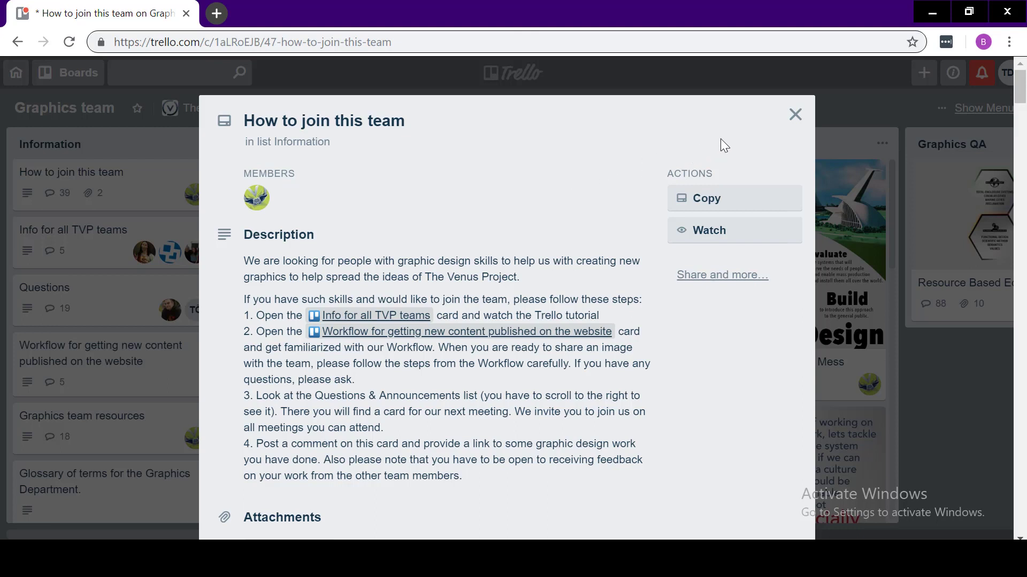
{"action": "left_click", "coordinate": [795, 114]}
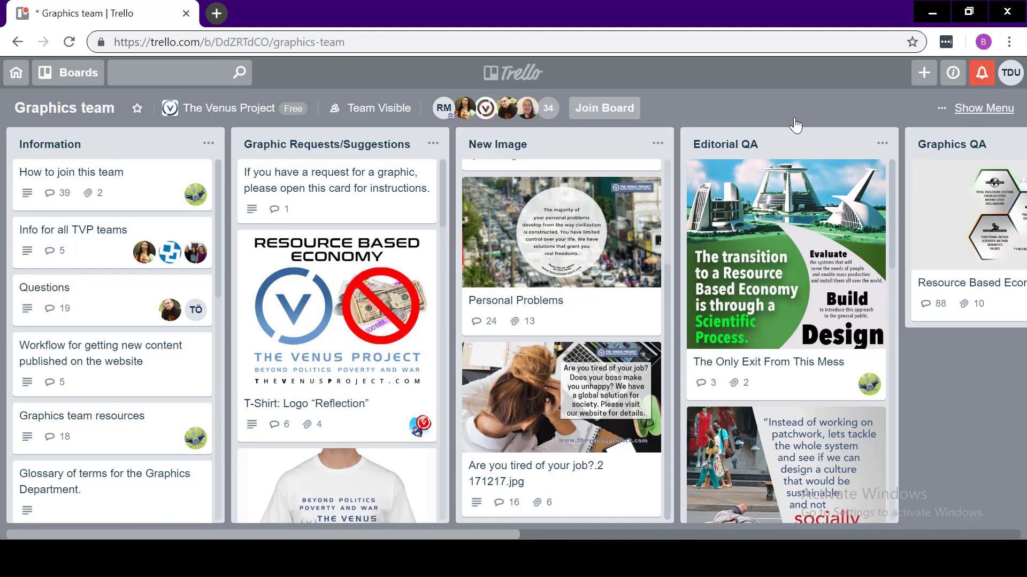